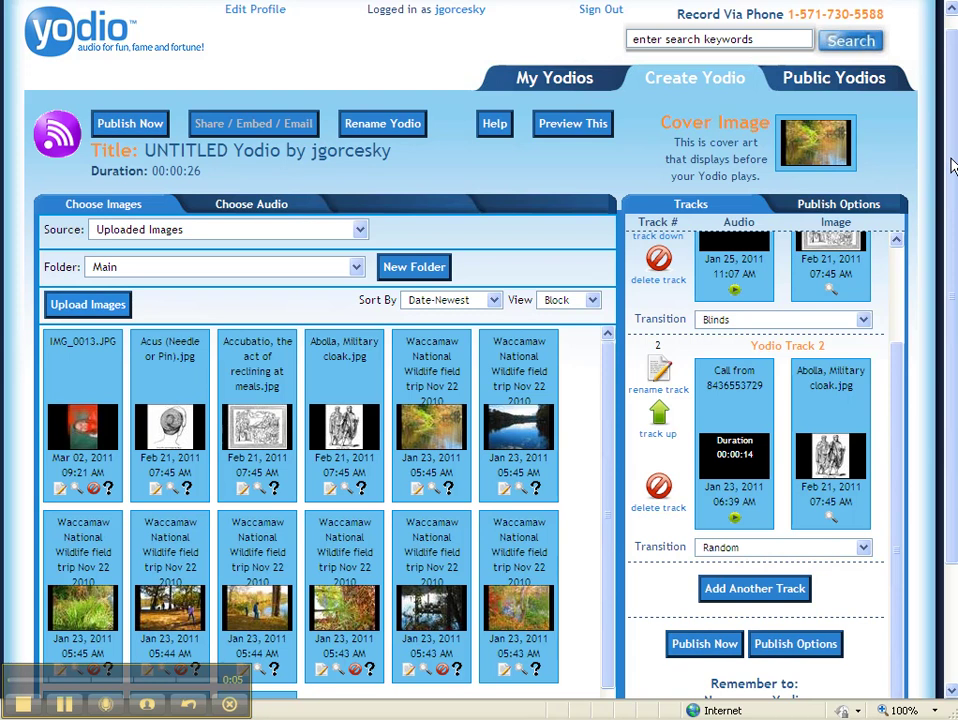
Scroll down to the Publish Options fields: Title, Description and Content Rating
left_click_drag(951, 167, 952, 289)
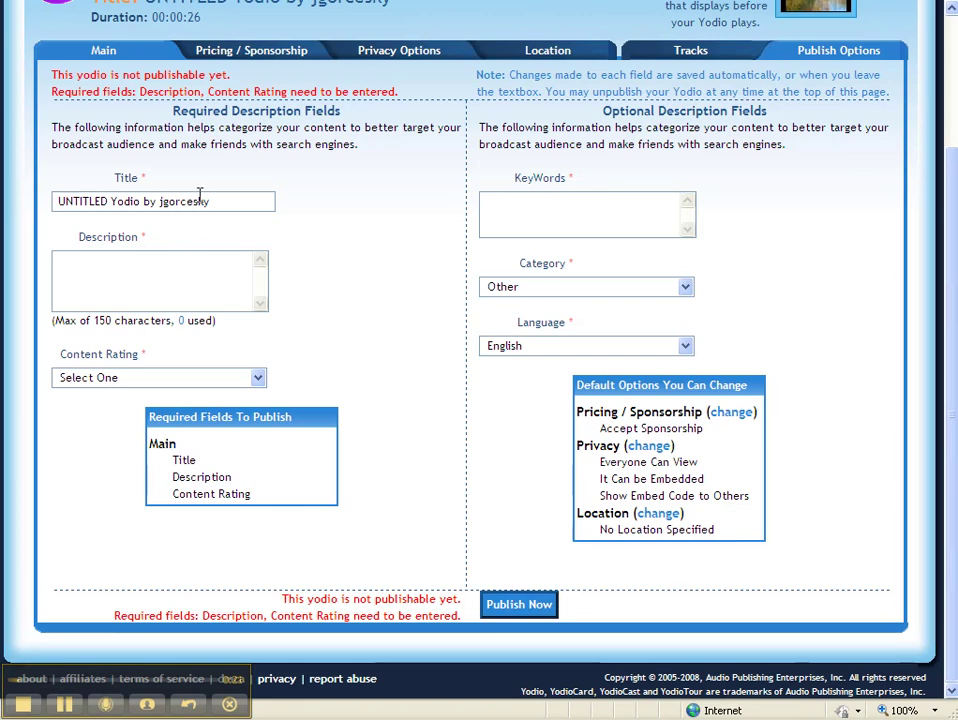
Set the slideshow's content rating to E=Everyone
left_click_drag(210, 203, 60, 203)
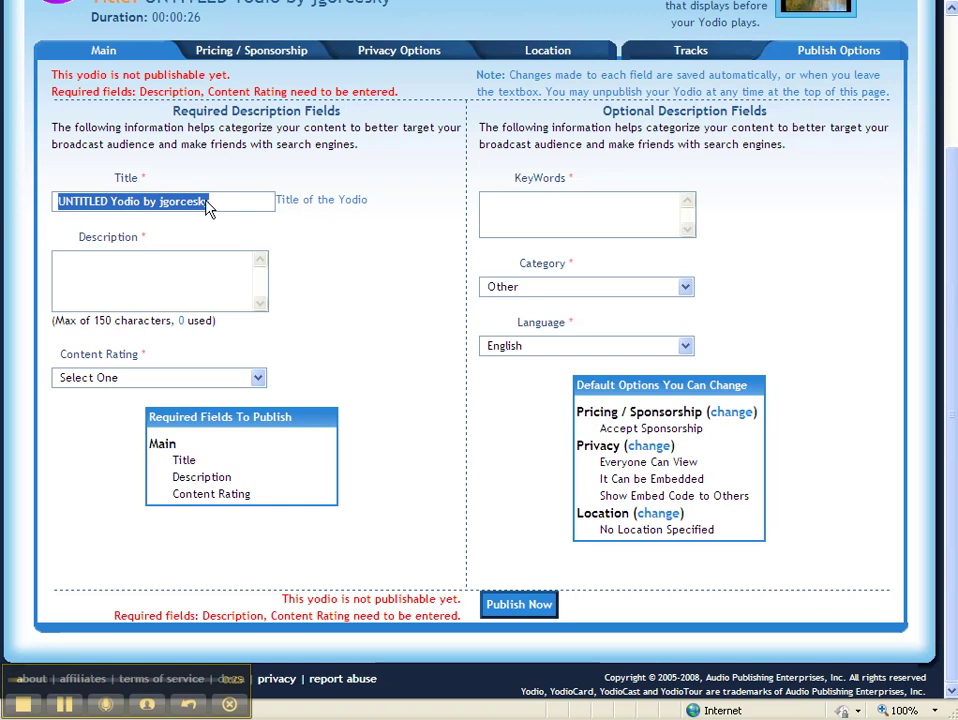
left_click(82, 260)
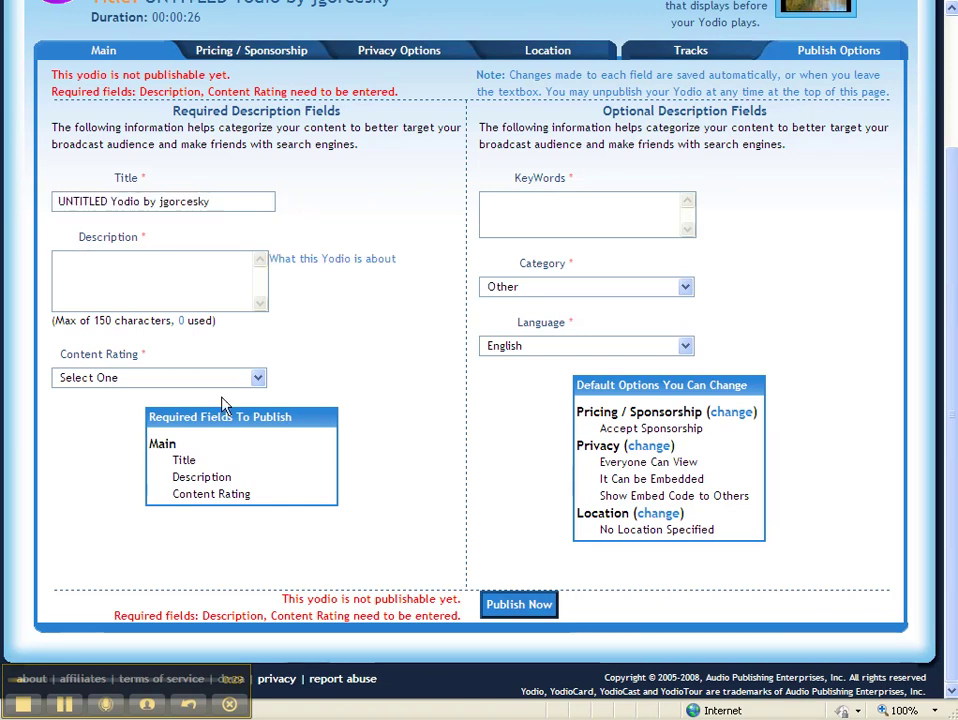
left_click(257, 379)
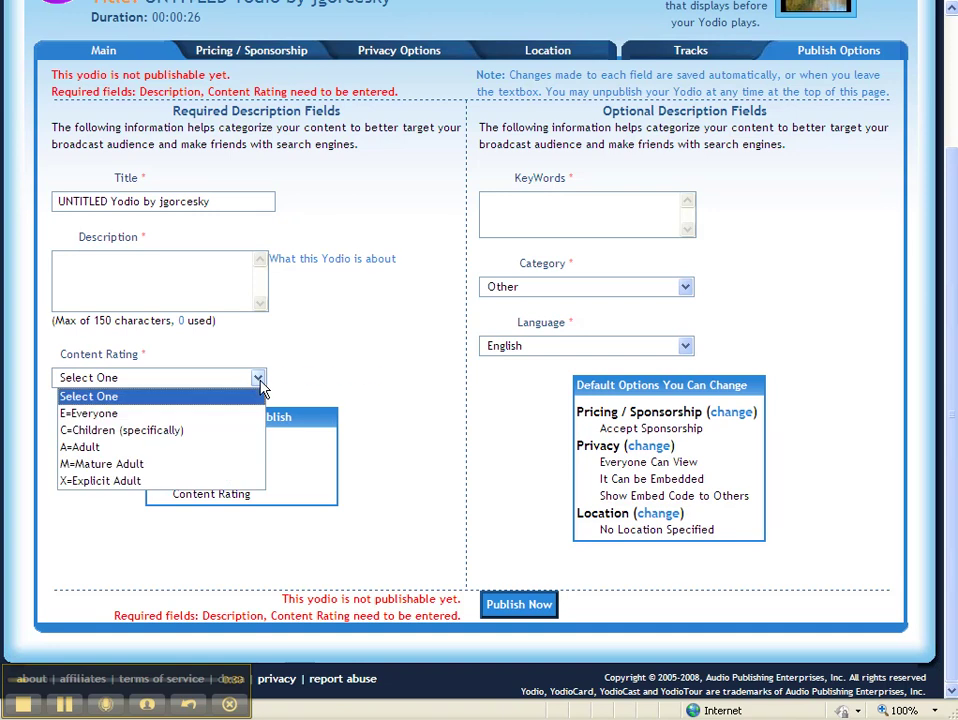
left_click(145, 425)
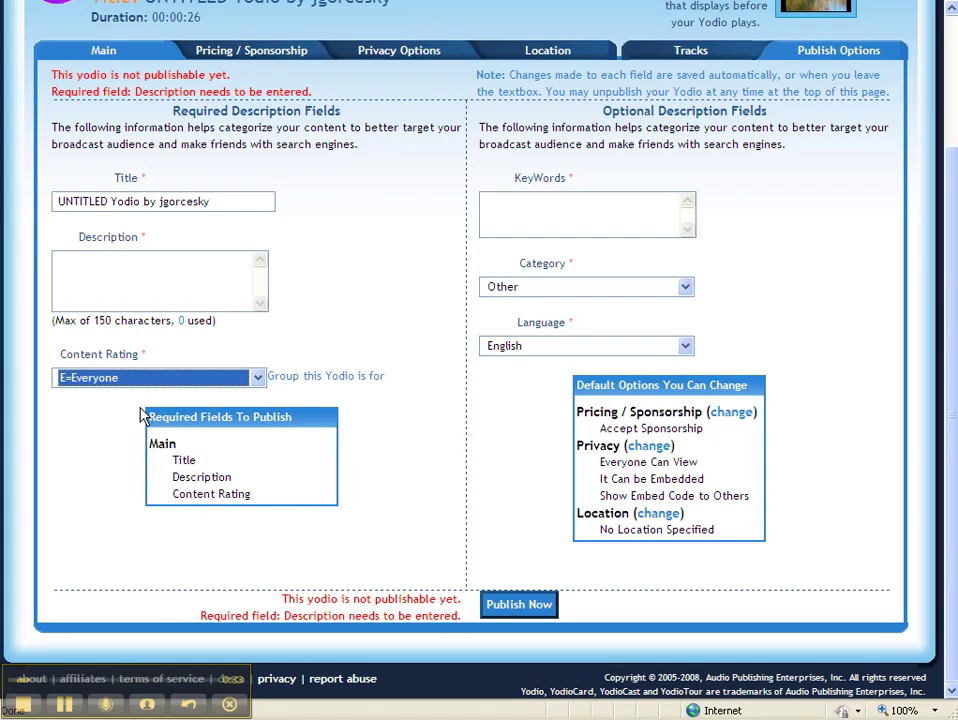
Choose Education Services as the slideshow's category
left_click(541, 213)
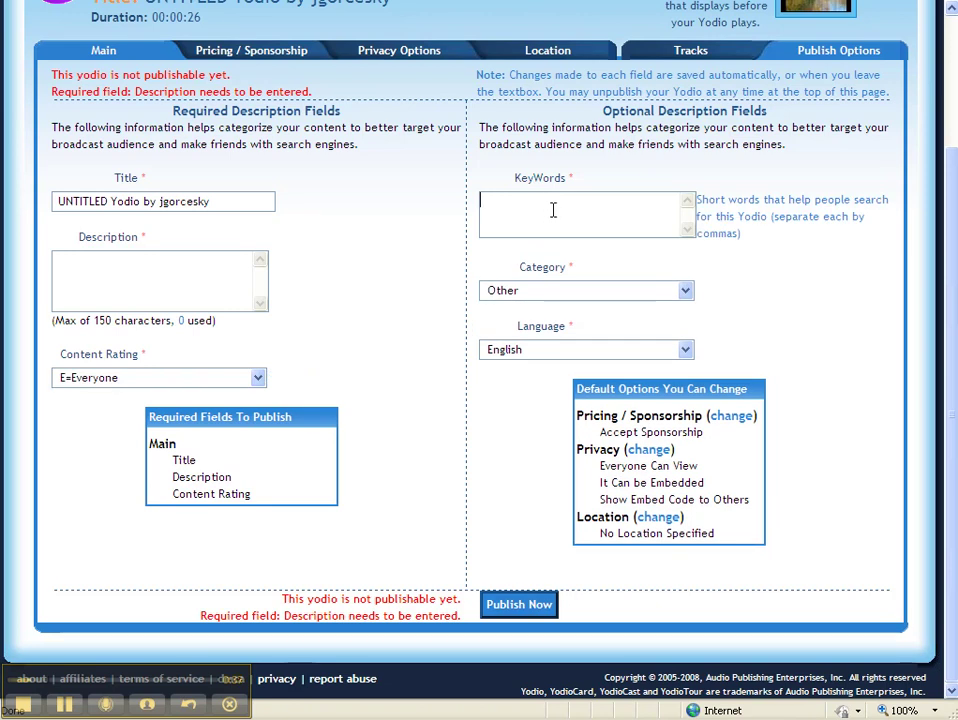
left_click(689, 300)
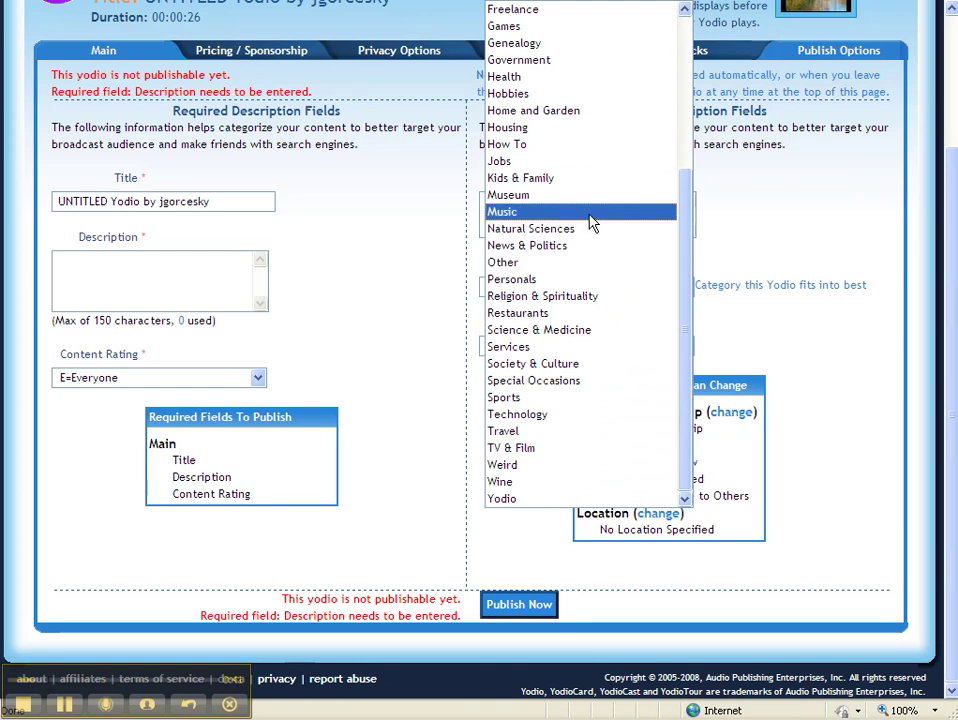
scroll(541, 90, "up", 5)
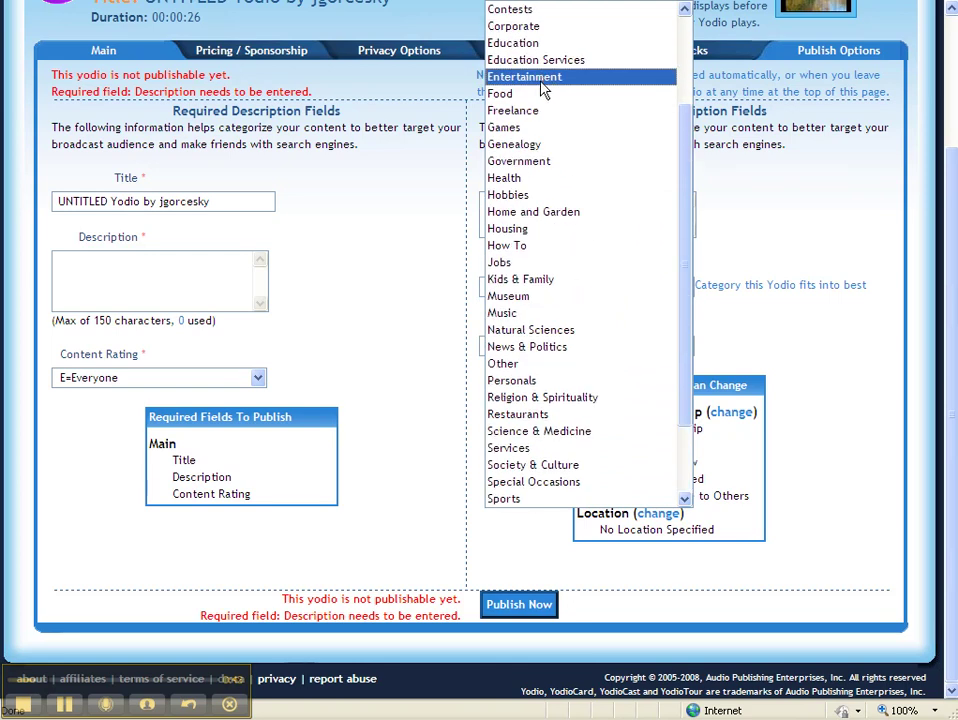
left_click(559, 195)
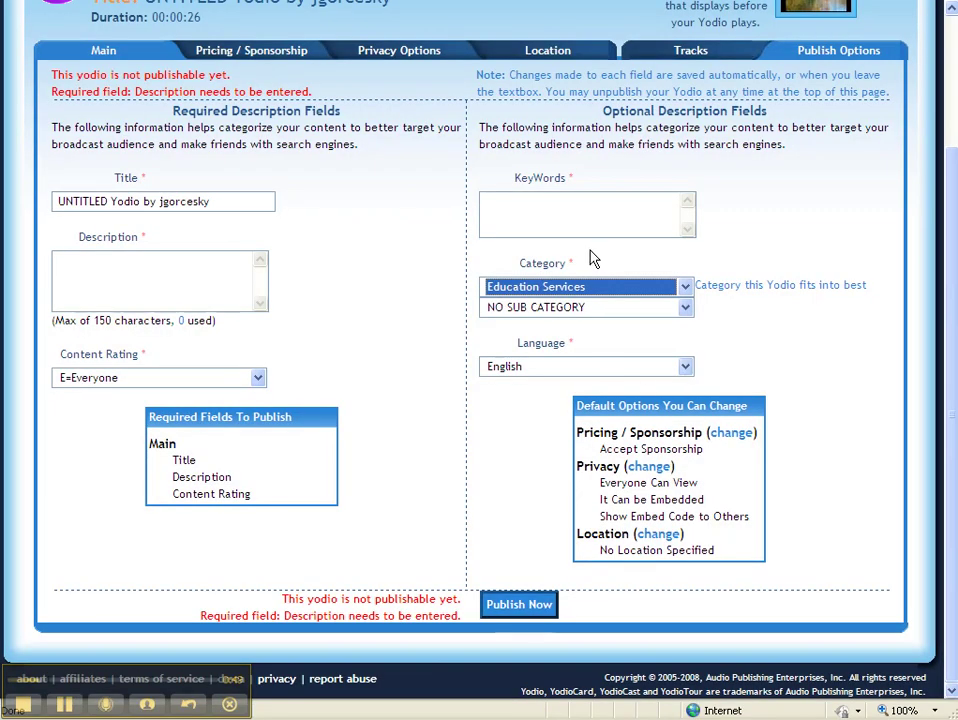
Enter keyword 'rome' and description 'a movie' so the yodio becomes publishable
left_click(562, 213)
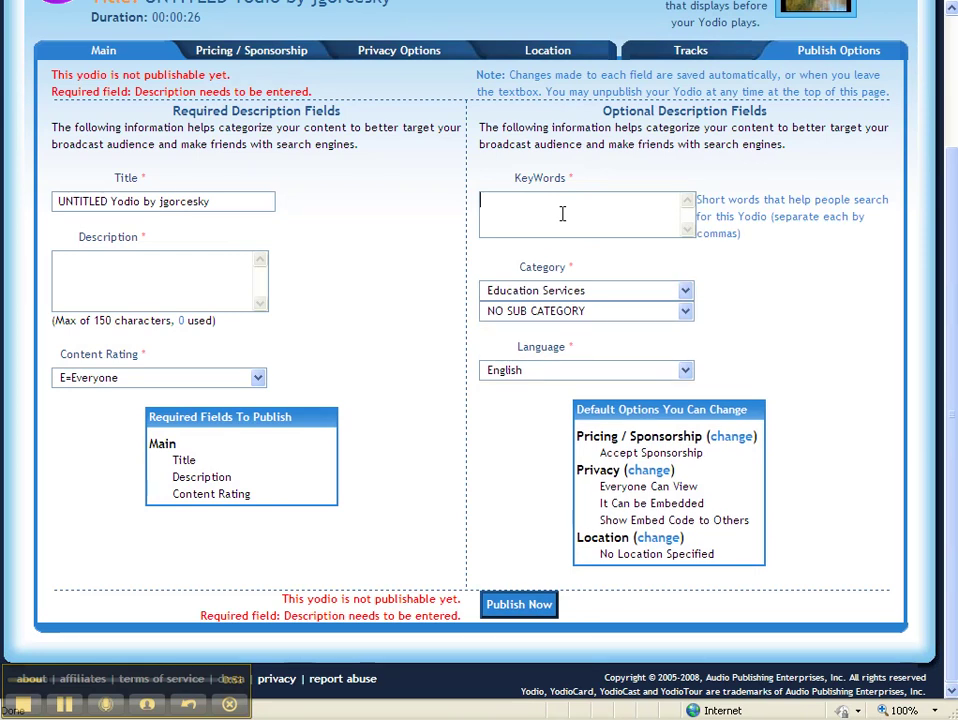
type("rome")
left_click(163, 283)
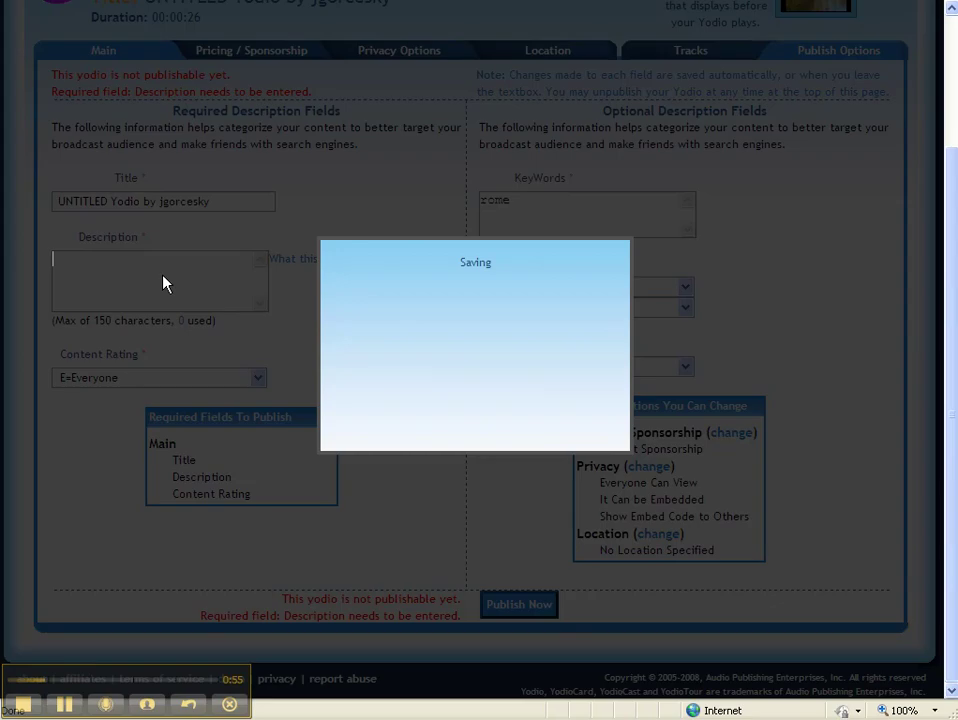
type("a movie")
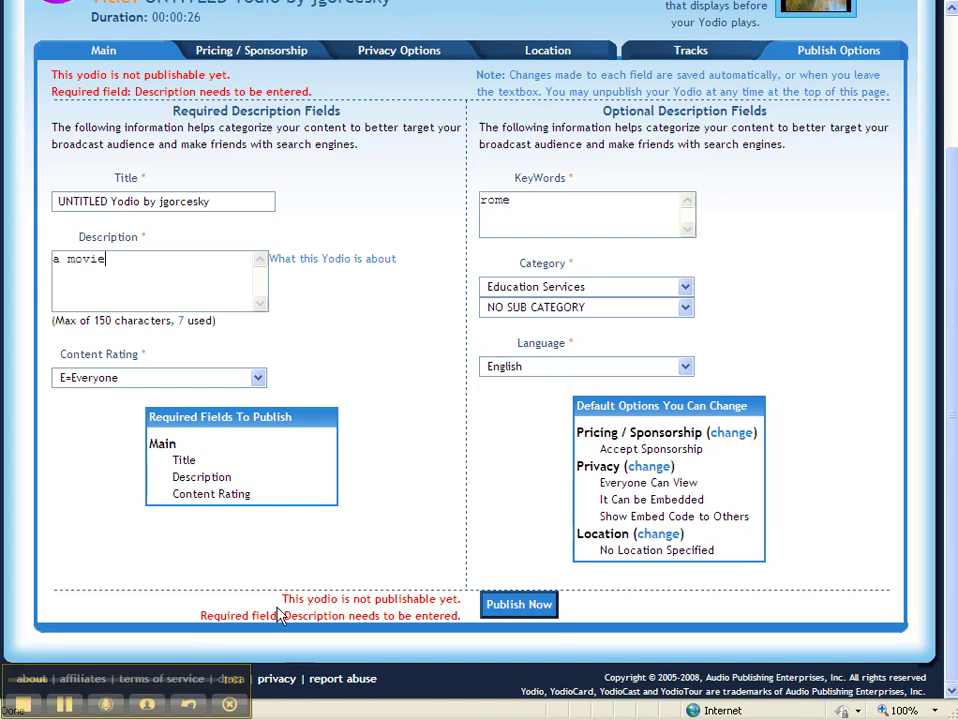
left_click(506, 607)
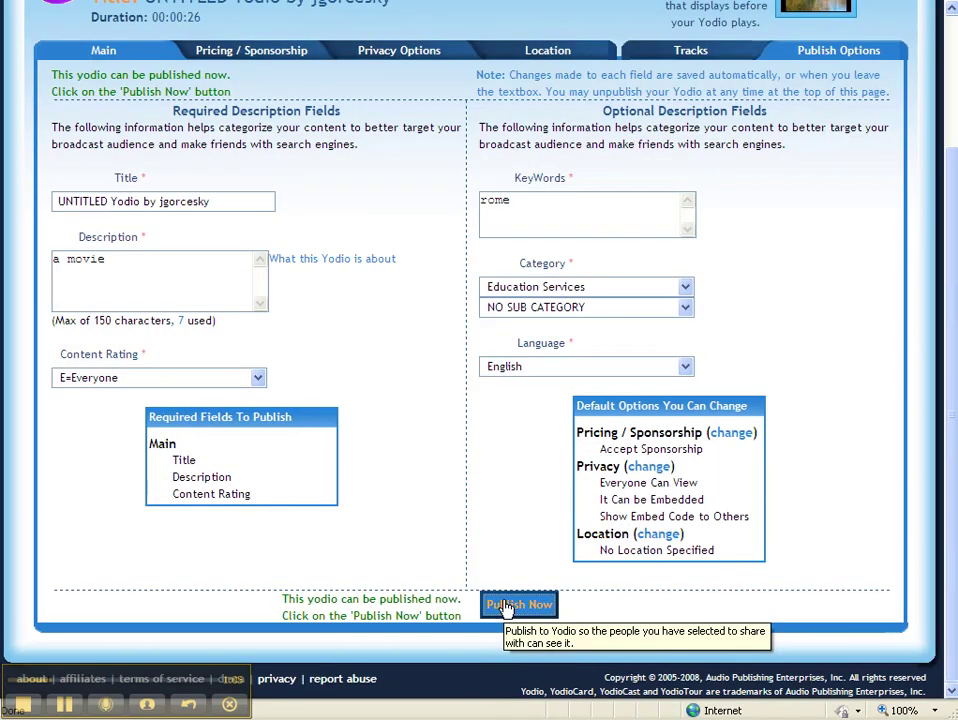
Publish the slideshow now, continuing past both naming prompts, and confirm it's published
left_click(506, 607)
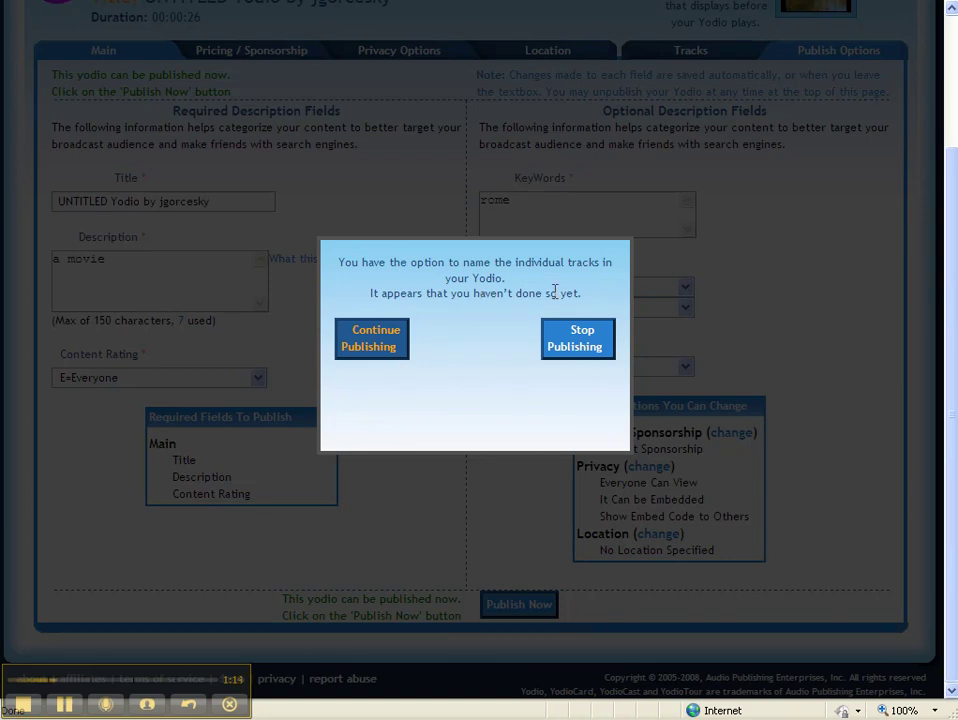
left_click(380, 345)
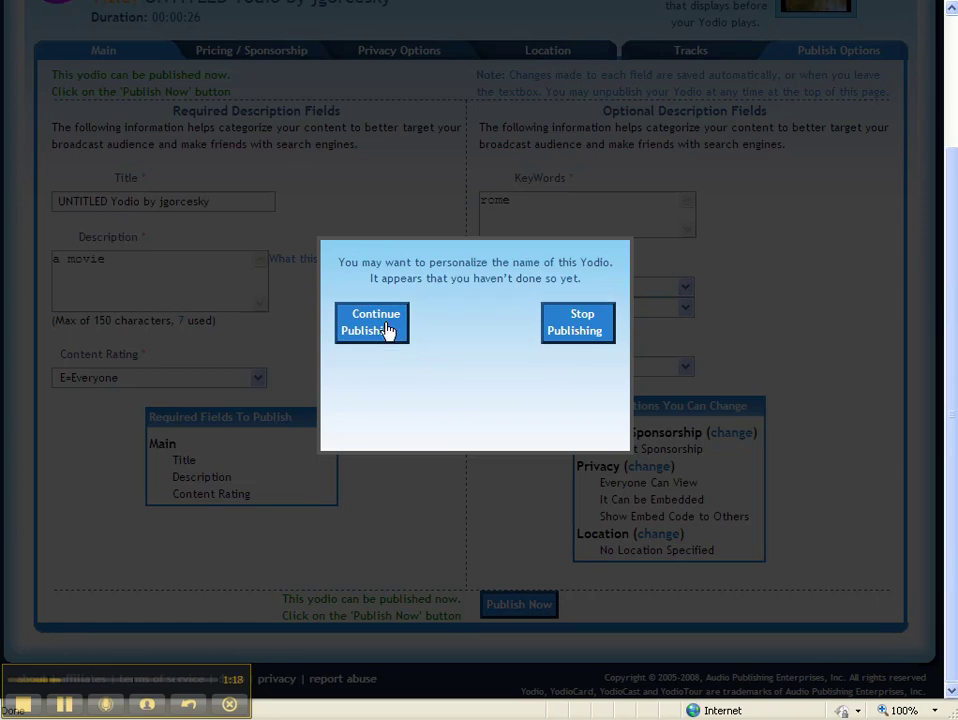
left_click(380, 343)
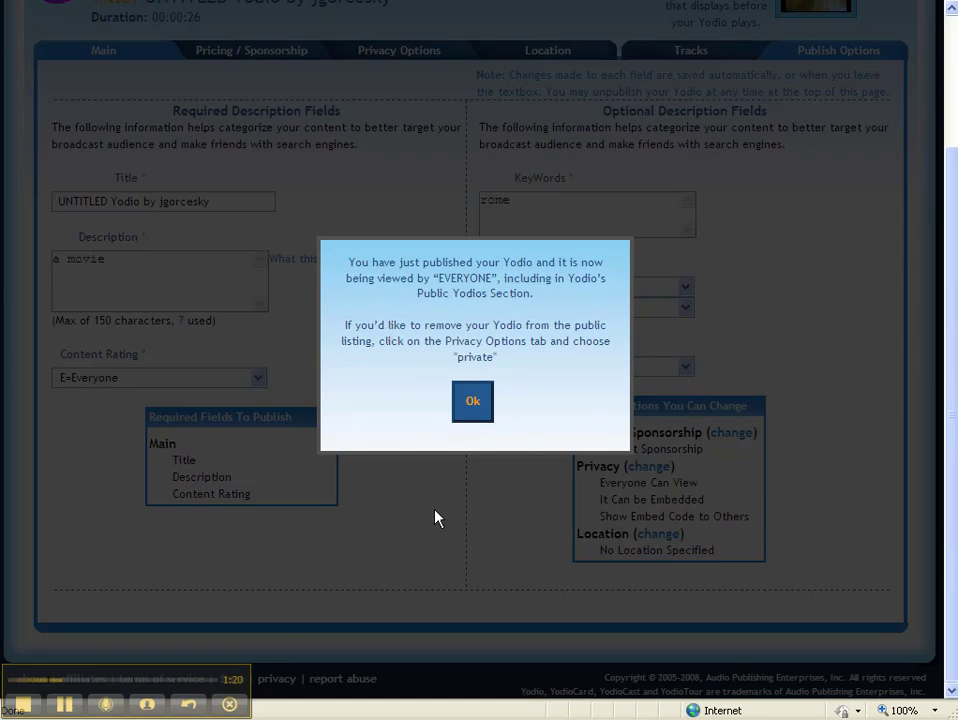
left_click(474, 404)
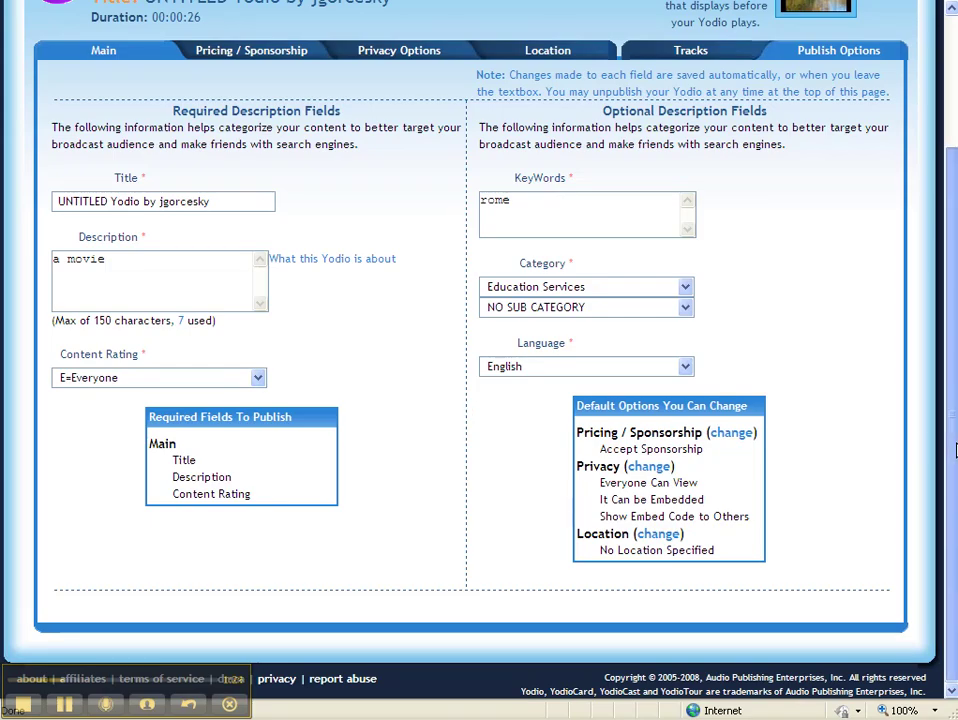
Copy the slideshow's iframe code from 'Embed on an external site' in the embed window
scroll(955, 450, "up", 3)
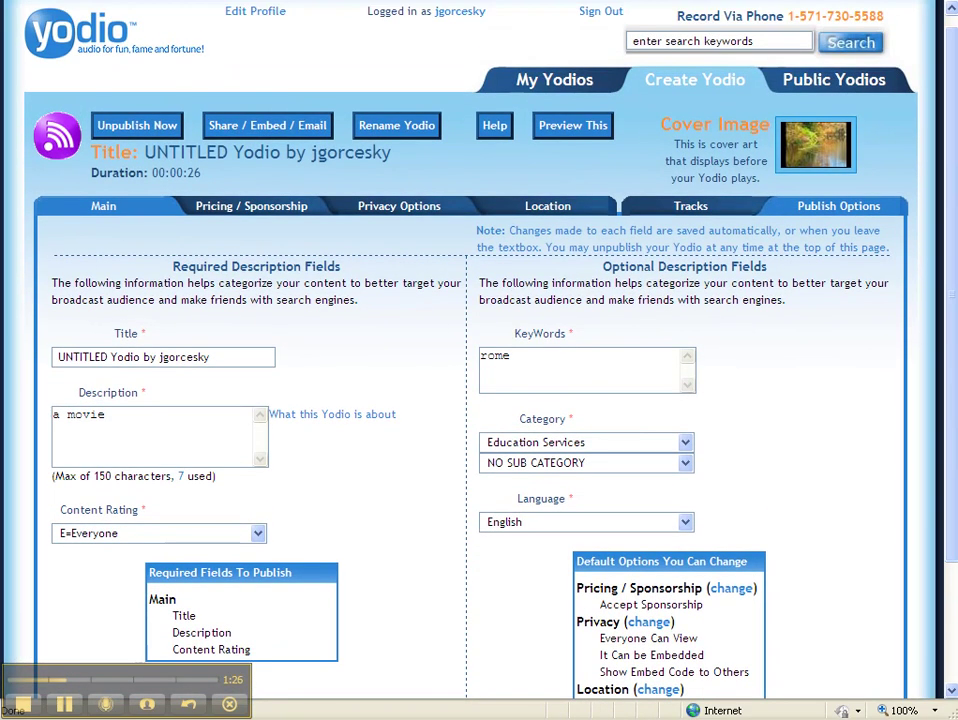
left_click(267, 128)
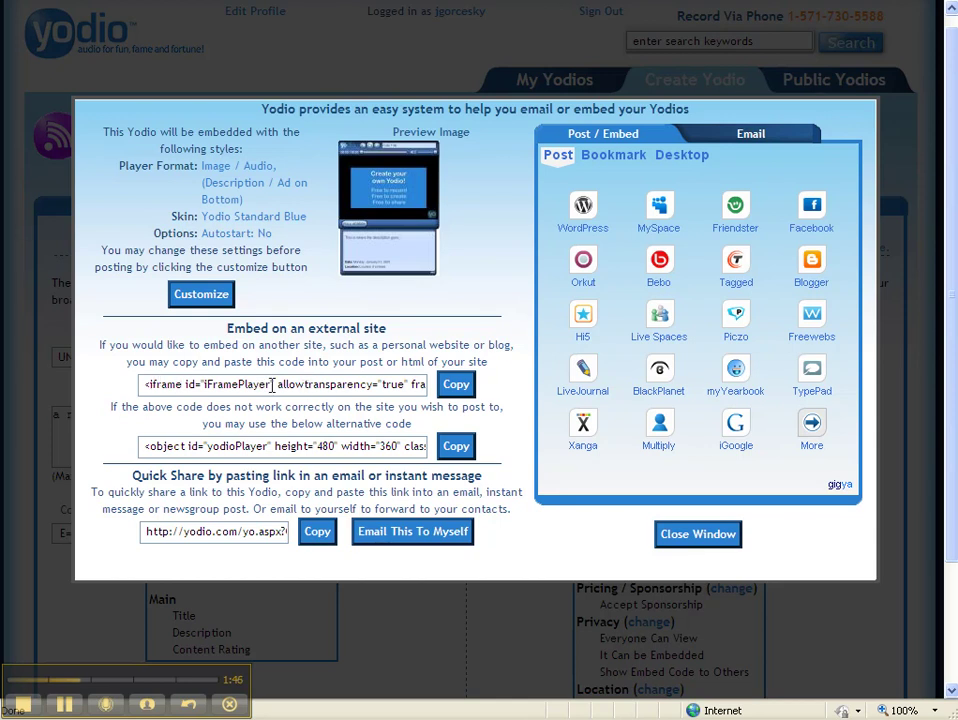
left_click(272, 386)
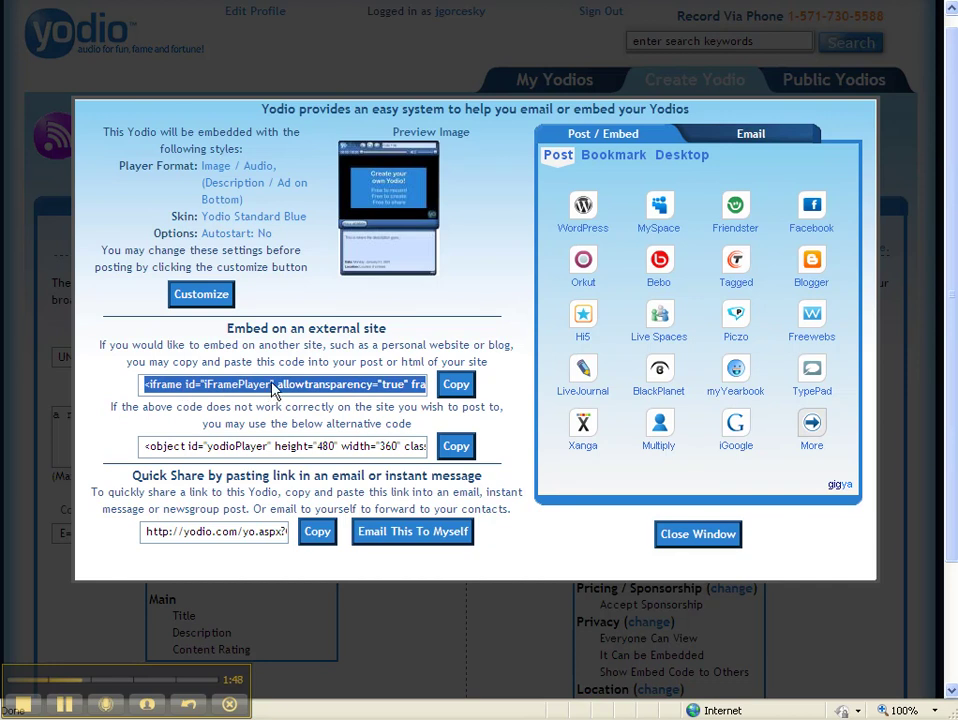
left_click(470, 392)
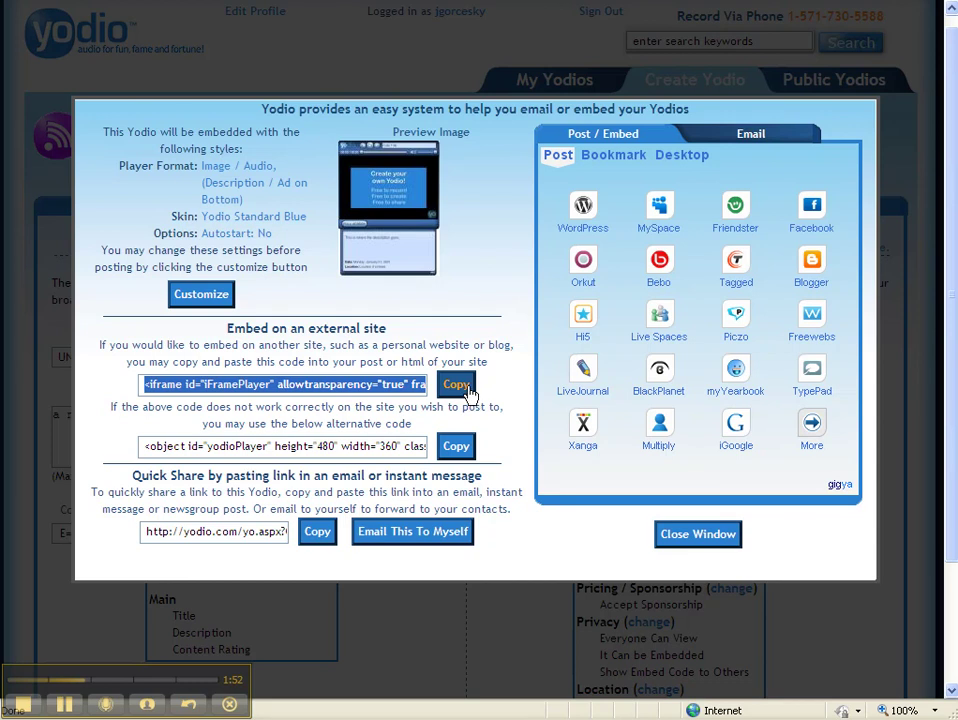
right_click(296, 390)
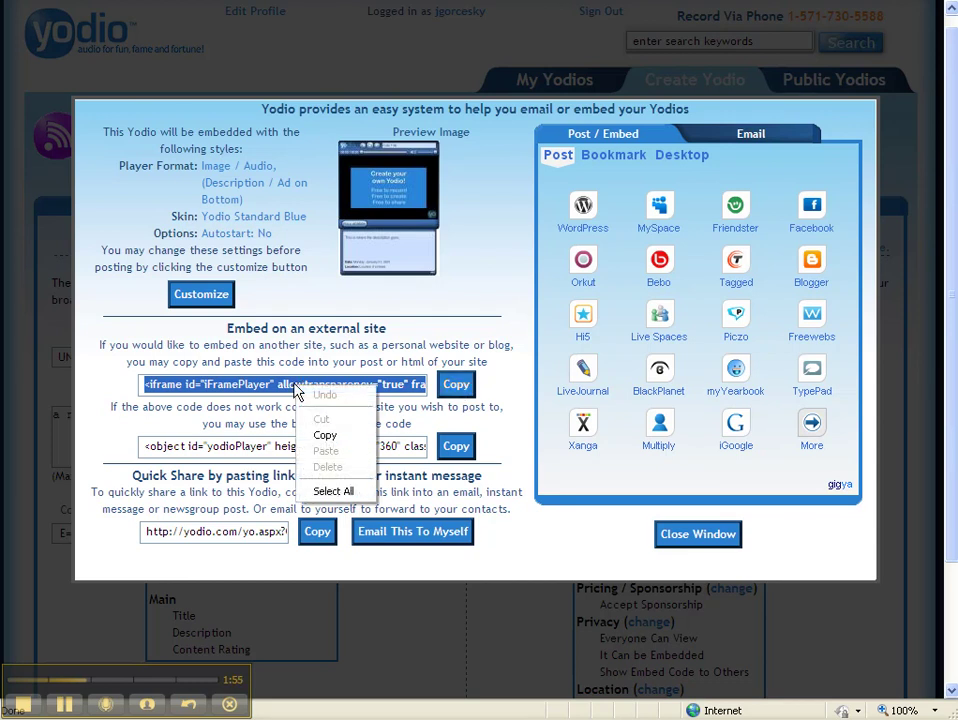
left_click(335, 435)
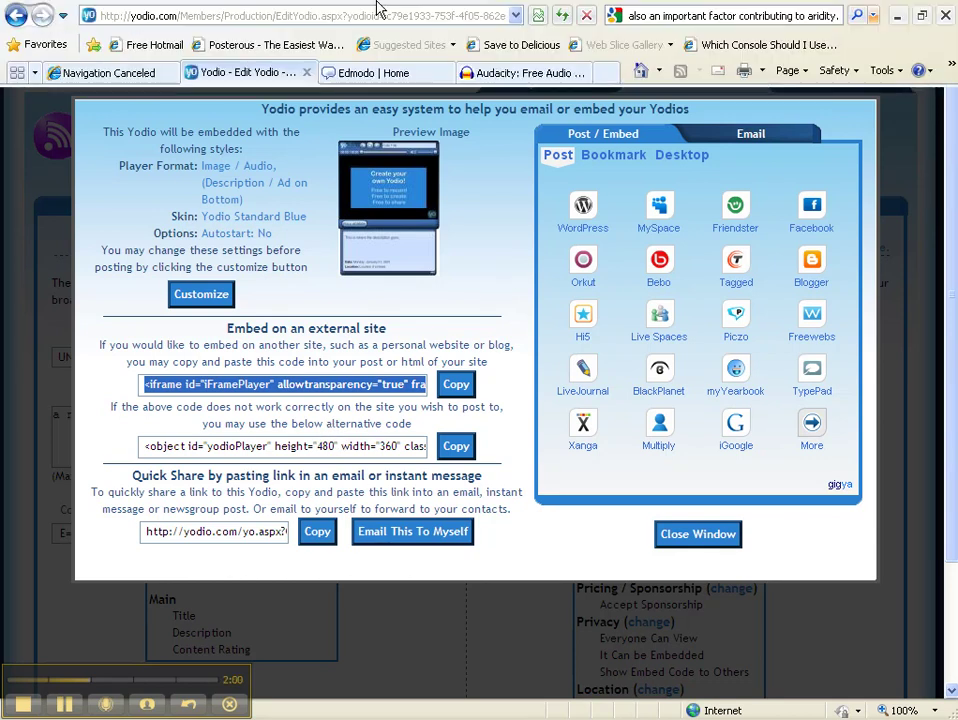
Start a new Edmodo note reading 'here is my Yodio'
left_click(392, 75)
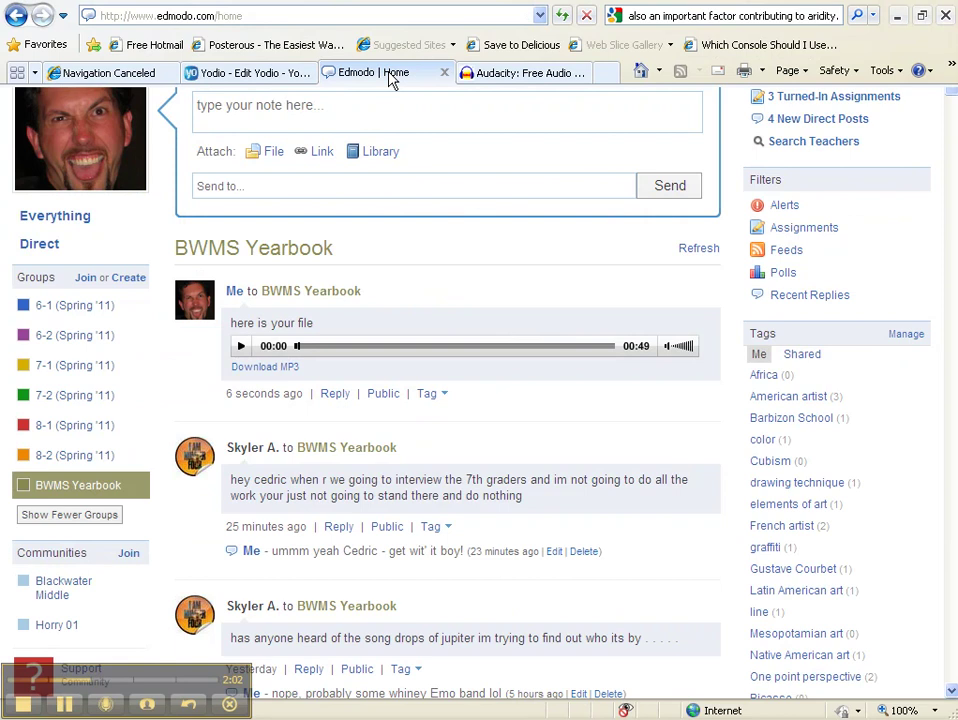
left_click(348, 105)
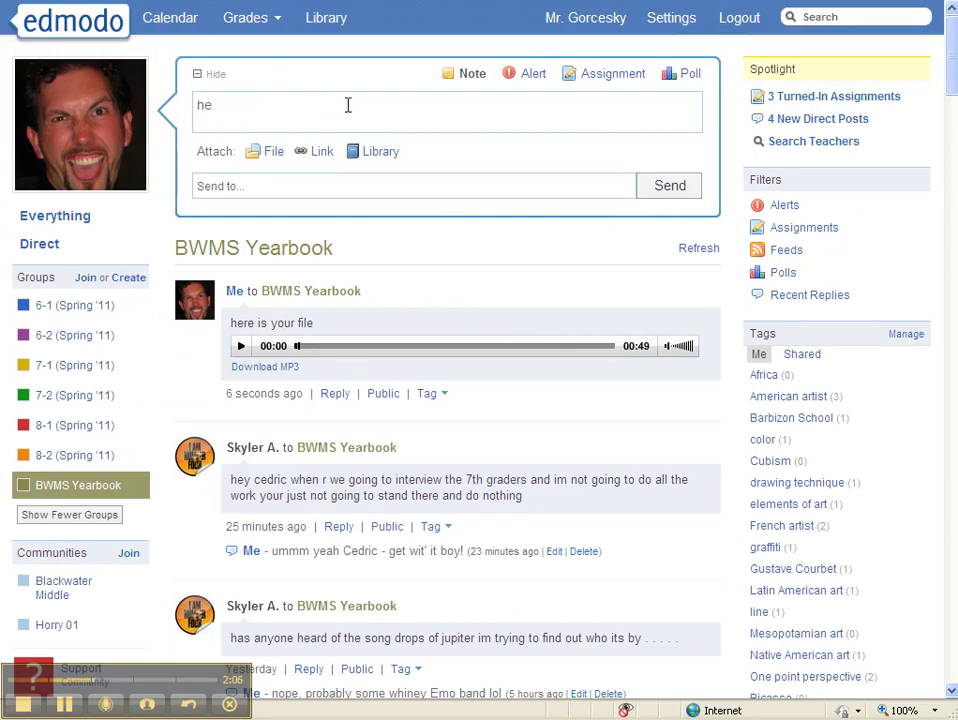
type("here is my Yodio")
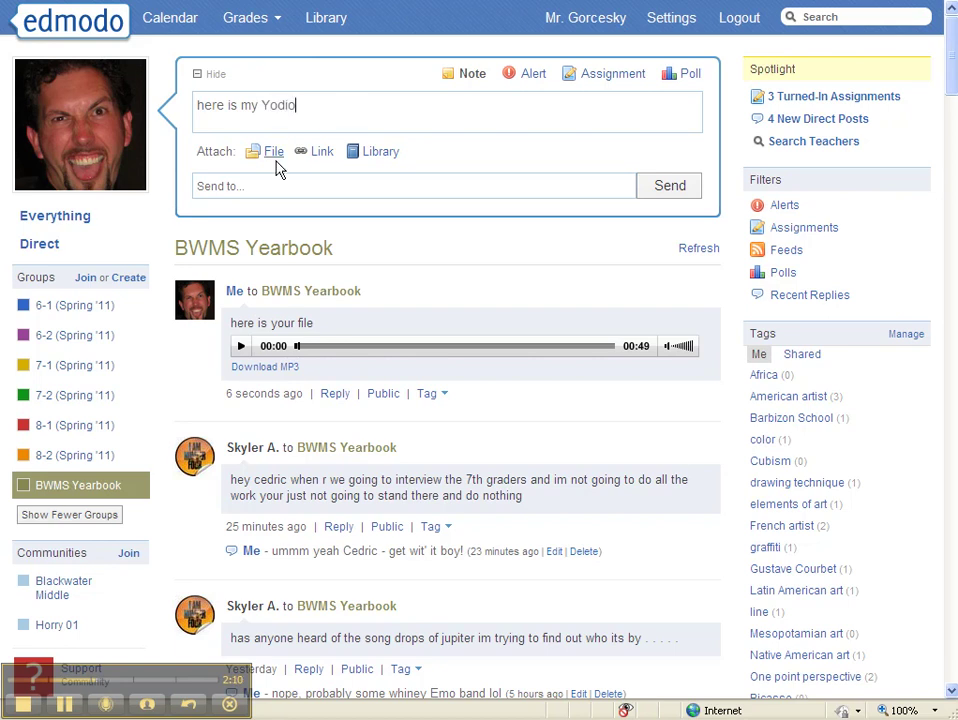
Attach the pasted iframe embed code to the note as a link titled 'mr g yodio'
left_click(322, 152)
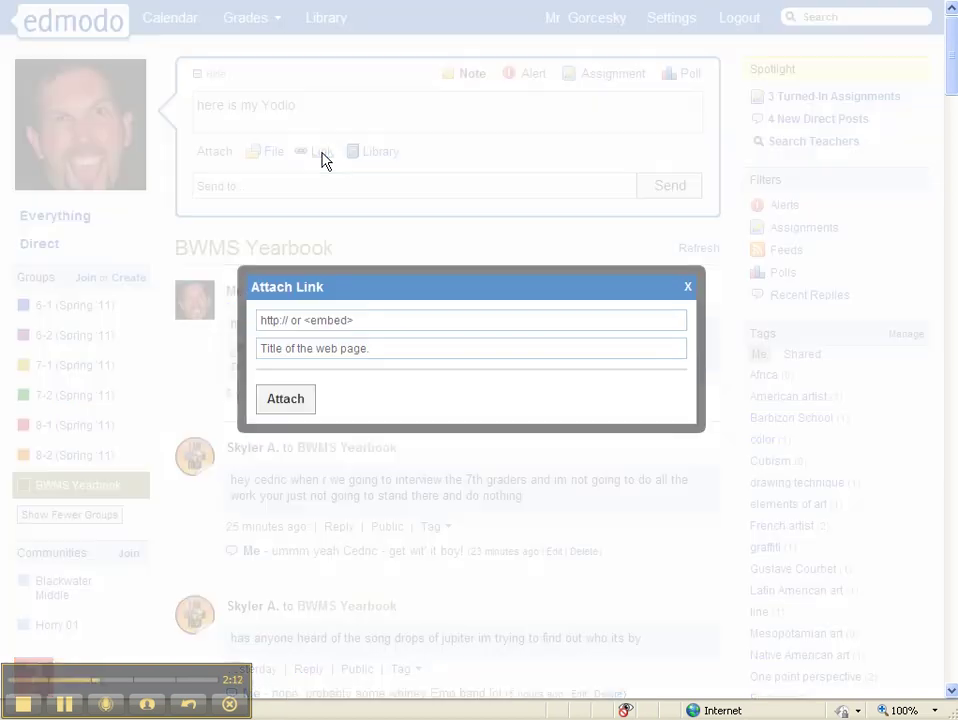
right_click(341, 323)
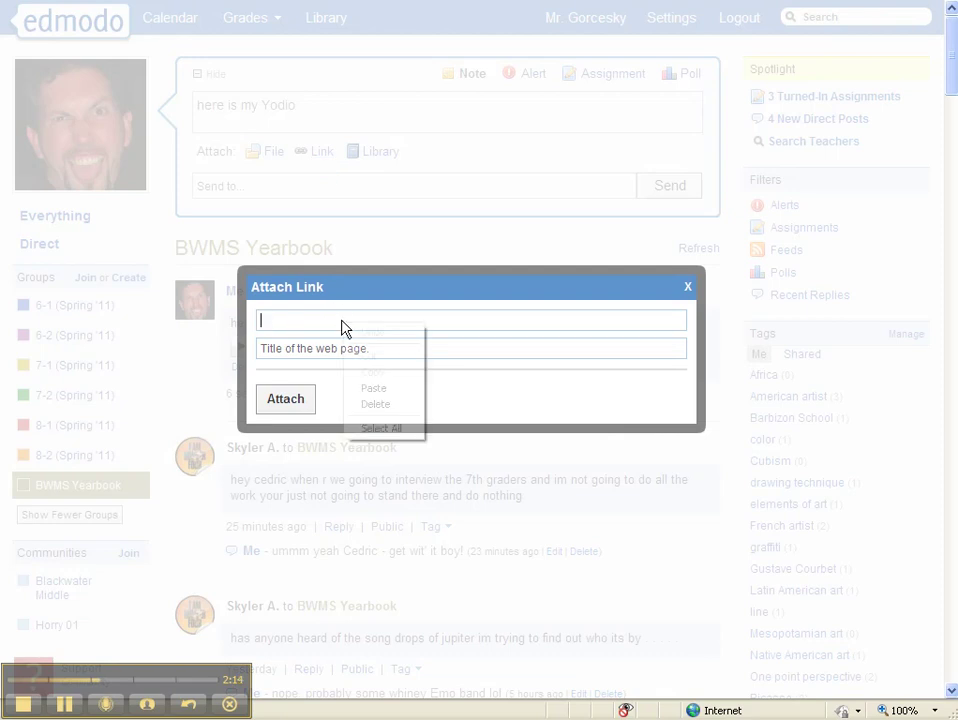
left_click(376, 389)
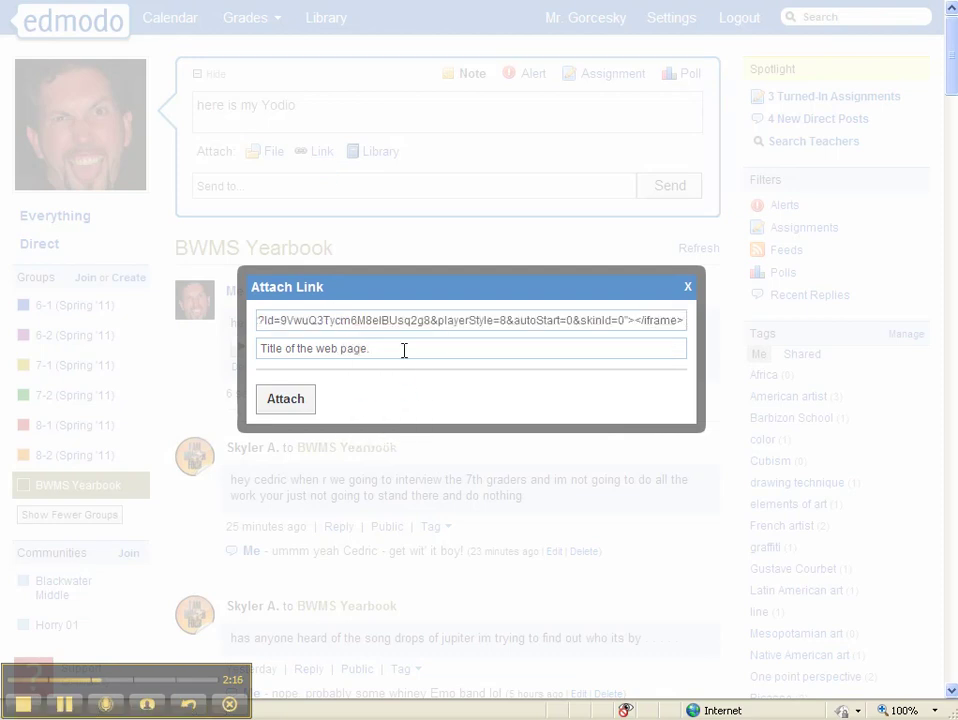
left_click(403, 350)
type("mr g yodio")
left_click(278, 405)
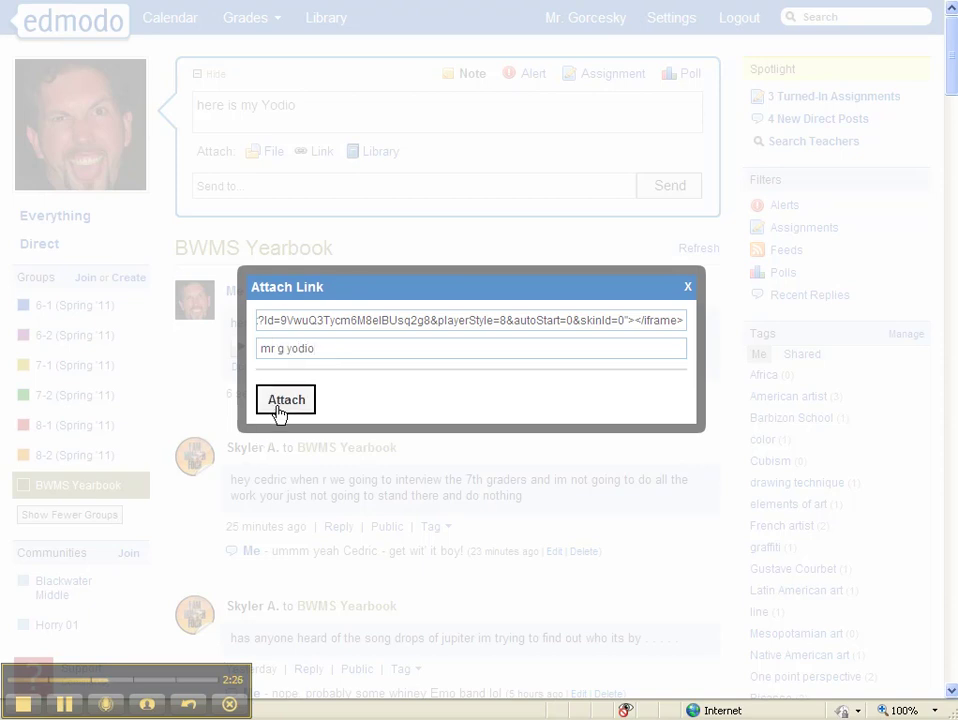
Send the Yodio note to the 6-1 (Spring '11) group
left_click(279, 207)
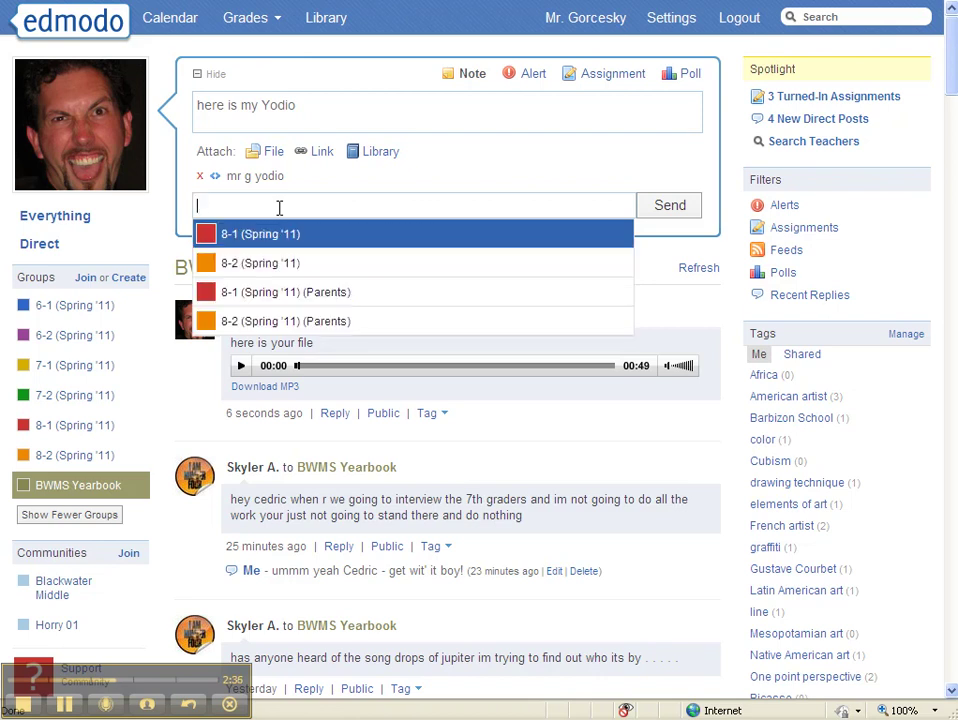
type("-")
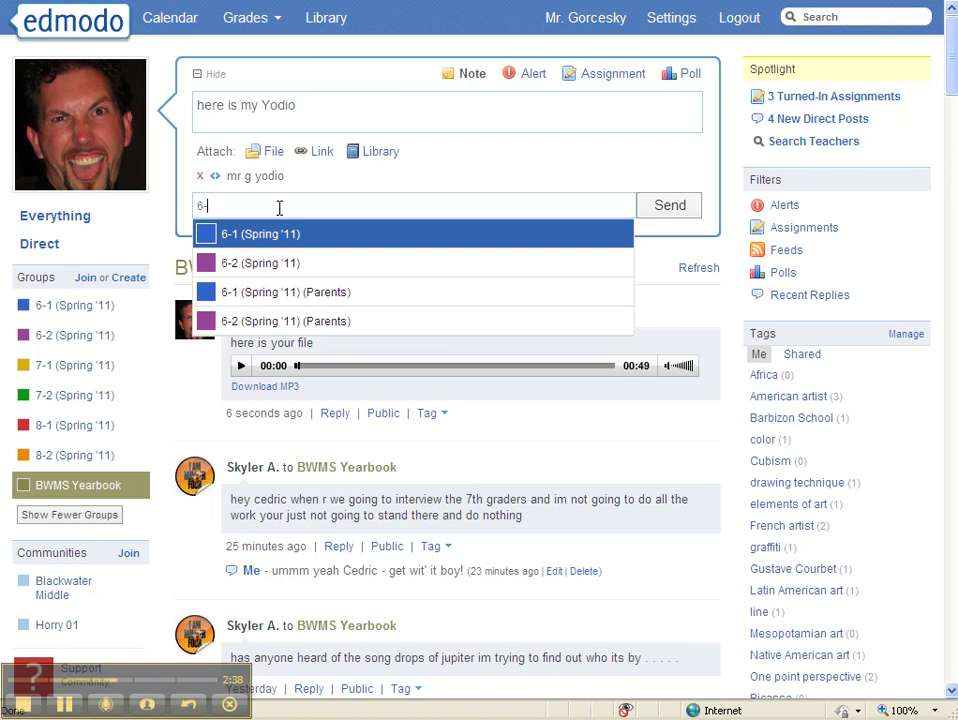
left_click(287, 231)
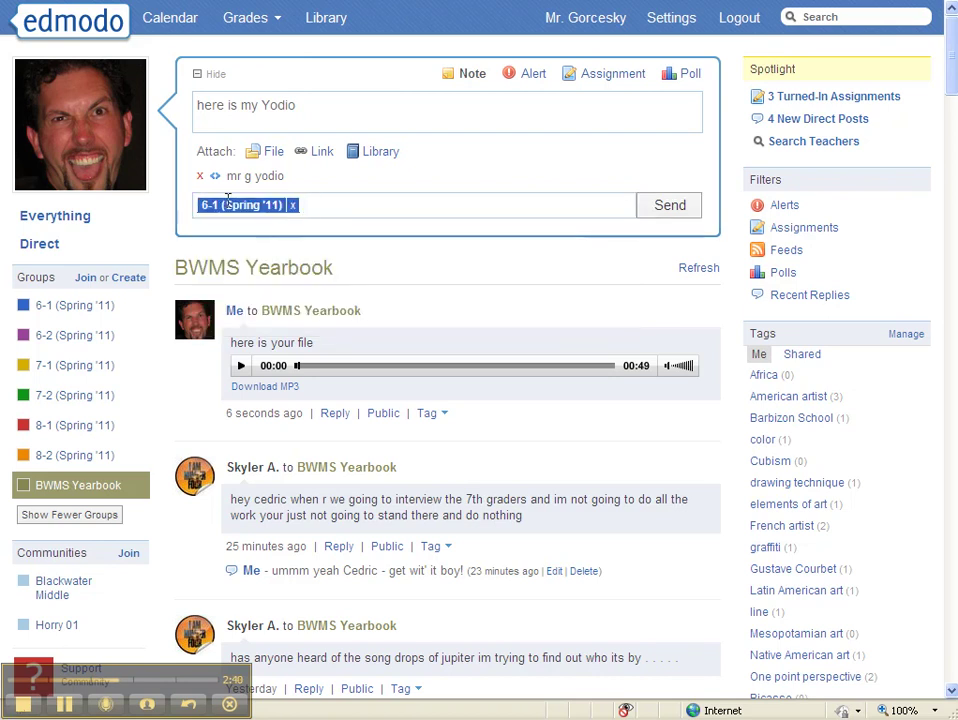
left_click(679, 216)
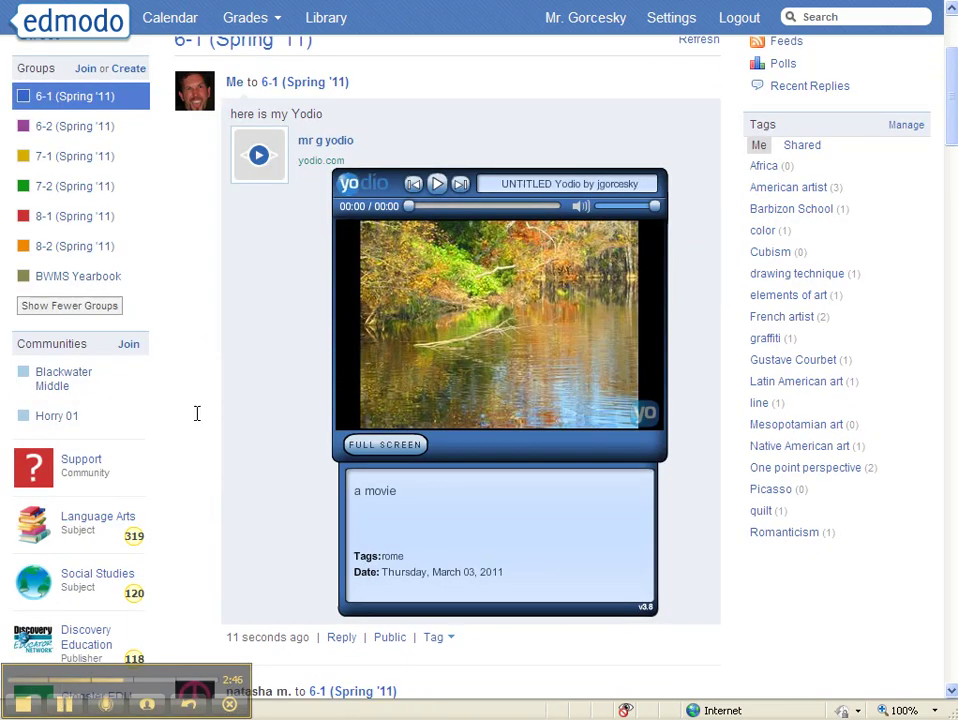
Close the popup player, then play and pause the embedded Yodio slideshow in the post
mouse_move(192, 449)
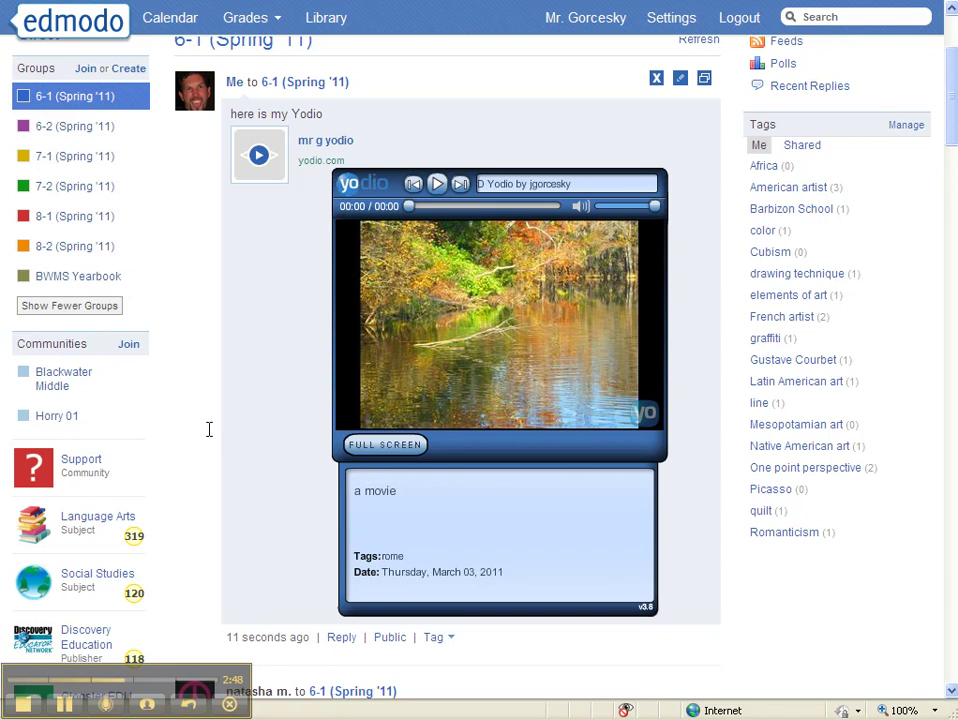
left_click(343, 146)
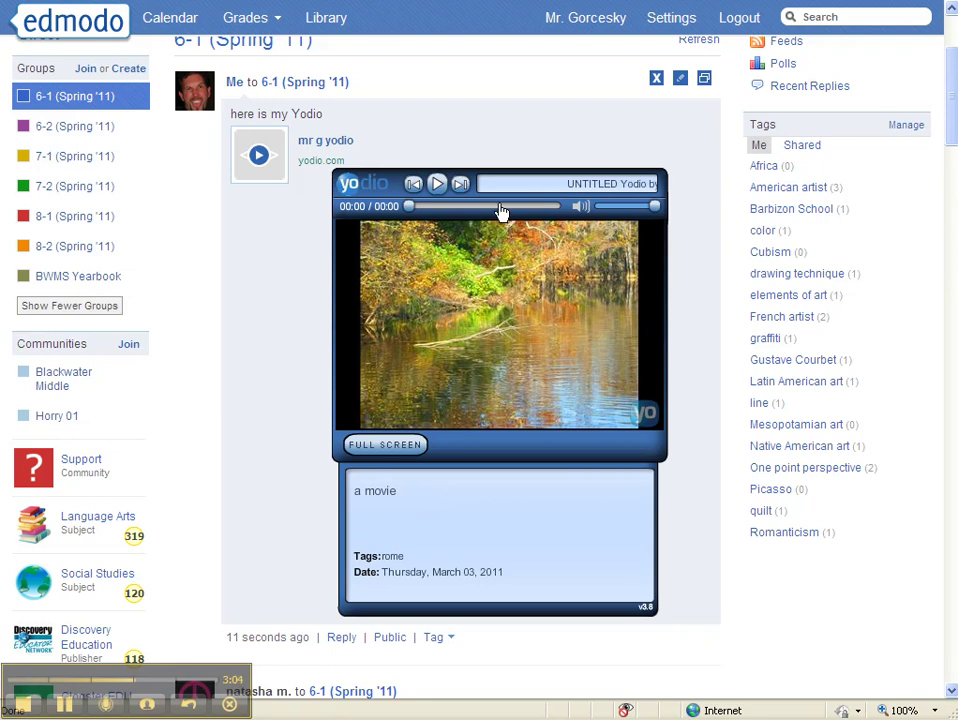
left_click(437, 185)
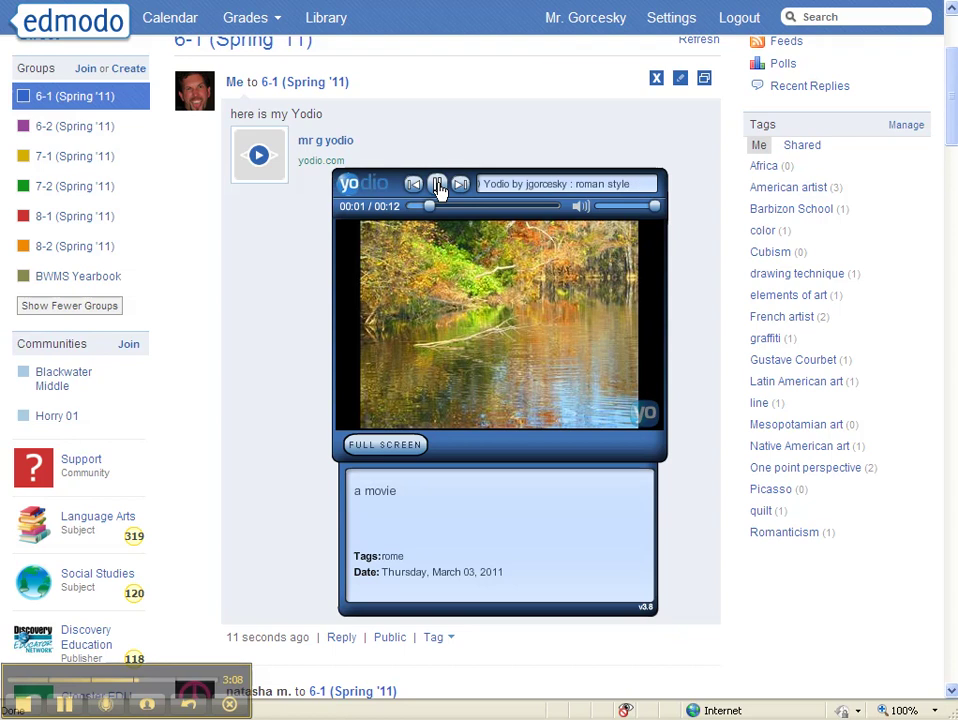
left_click(437, 185)
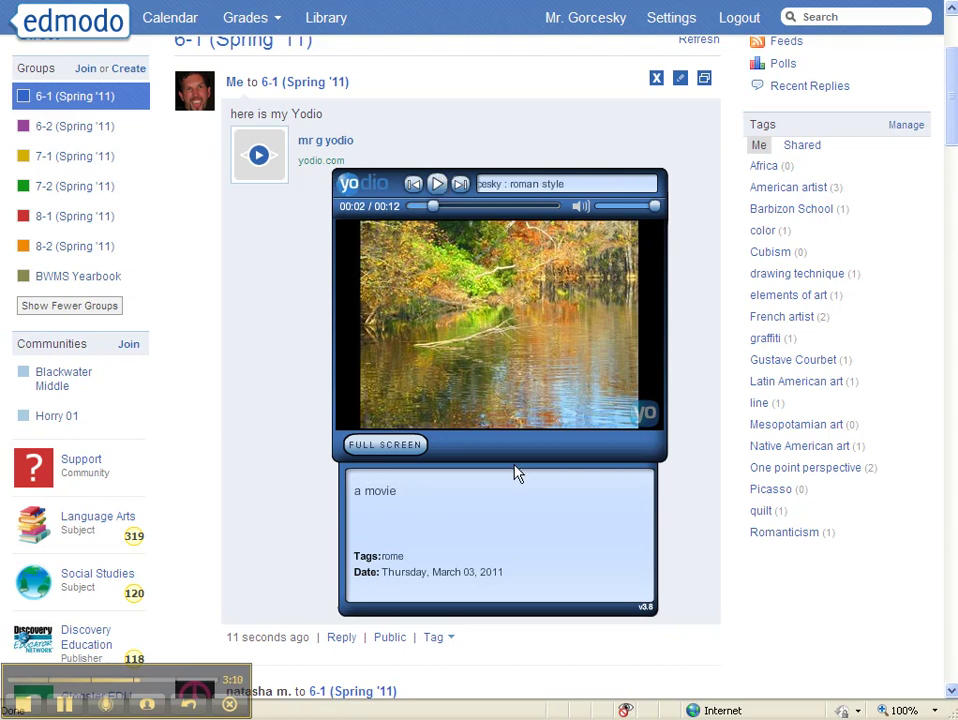